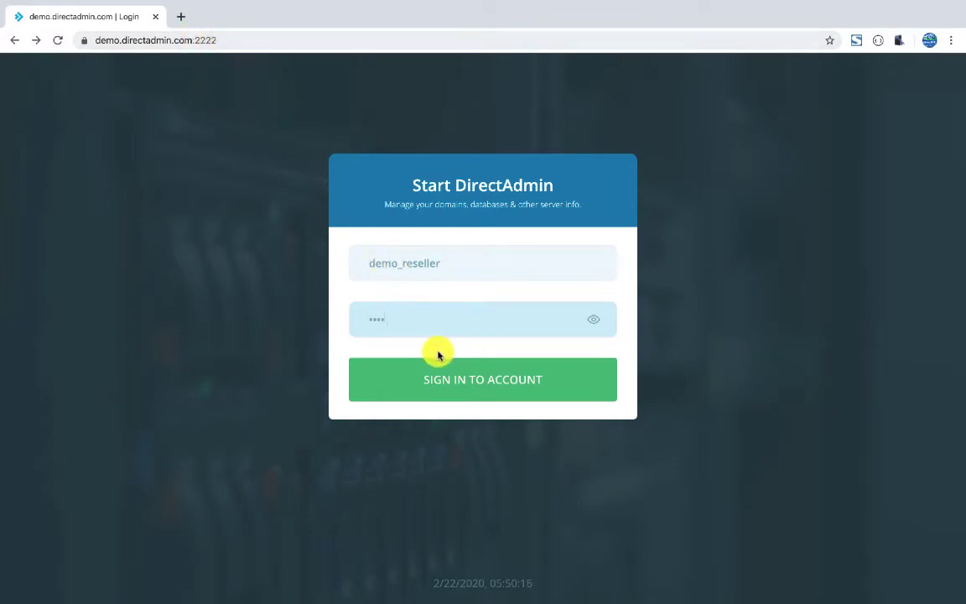
Sign in to the DirectAdmin reseller account with the pre-filled credentials.
left_click(458, 381)
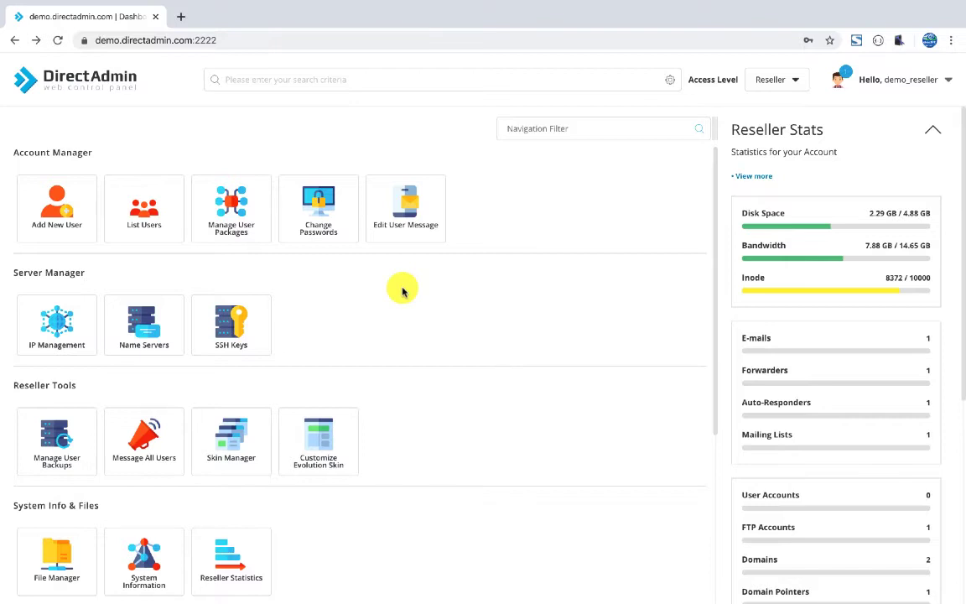
Go to Manage User Packages and bring up the Create New Package form.
left_click(401, 294)
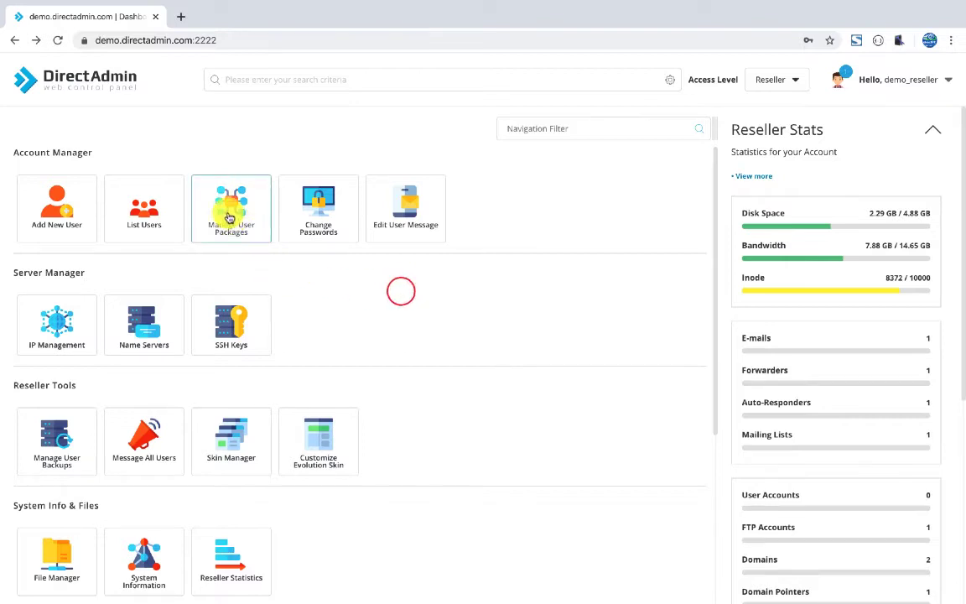
left_click(251, 235)
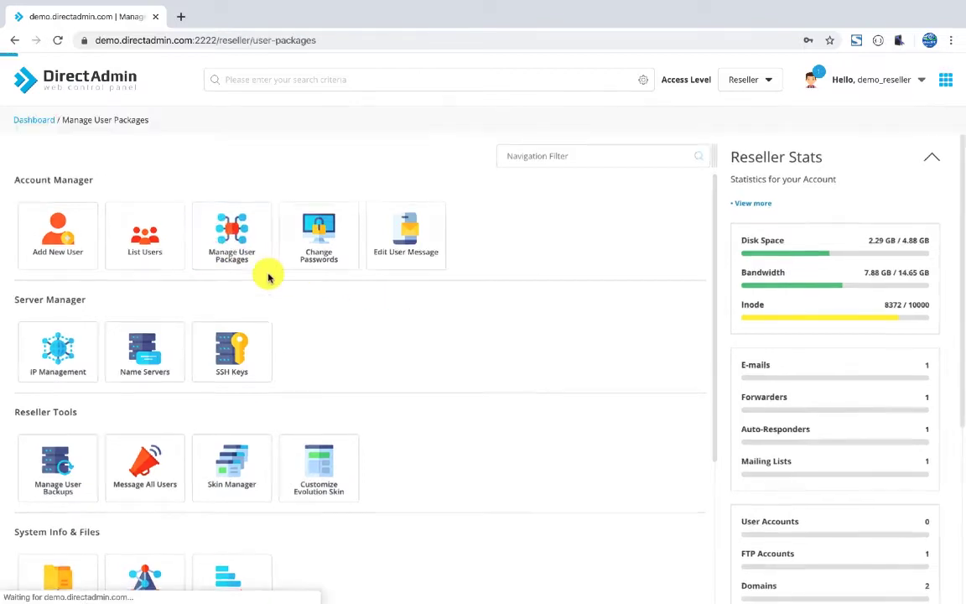
left_click(851, 152)
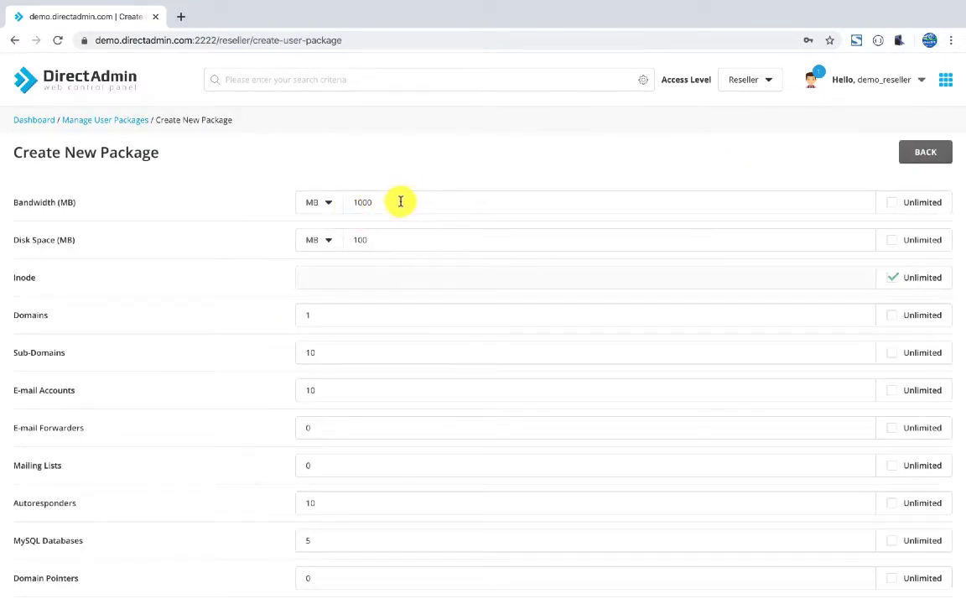
scroll(368, 252, "down", 1)
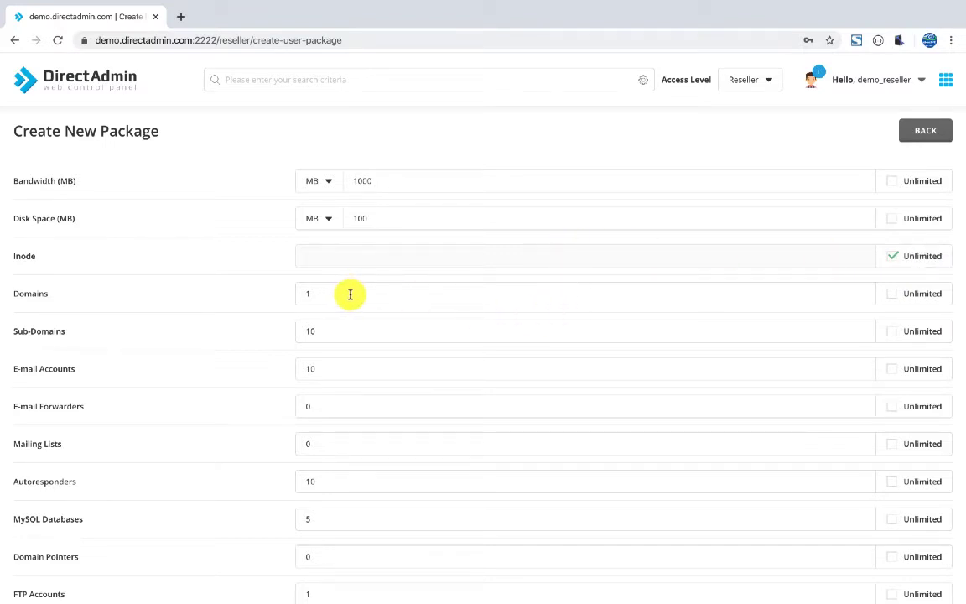
scroll(344, 302, "down", 1)
scroll(345, 308, "down", 1)
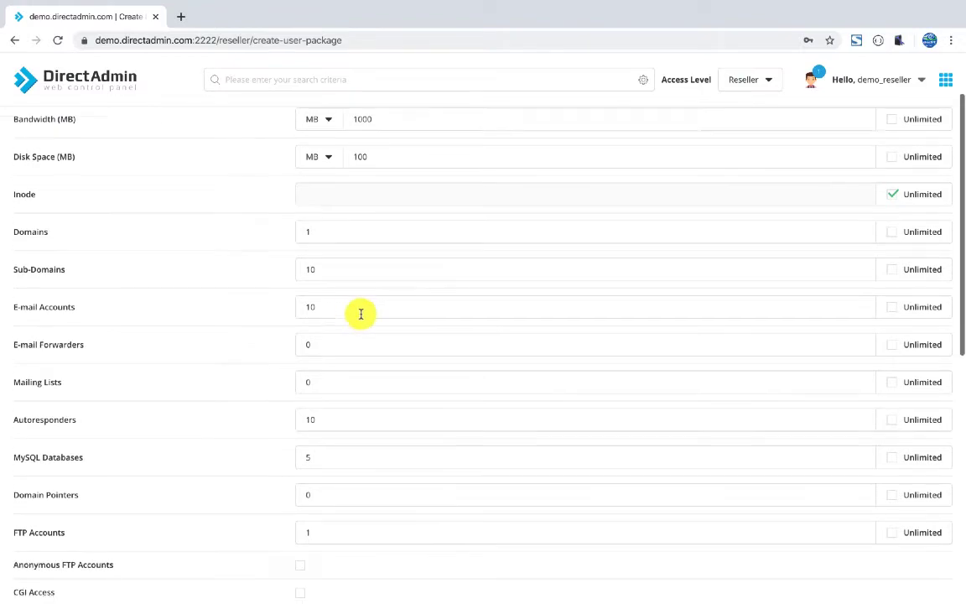
scroll(348, 285, "down", 1)
scroll(342, 252, "down", 2)
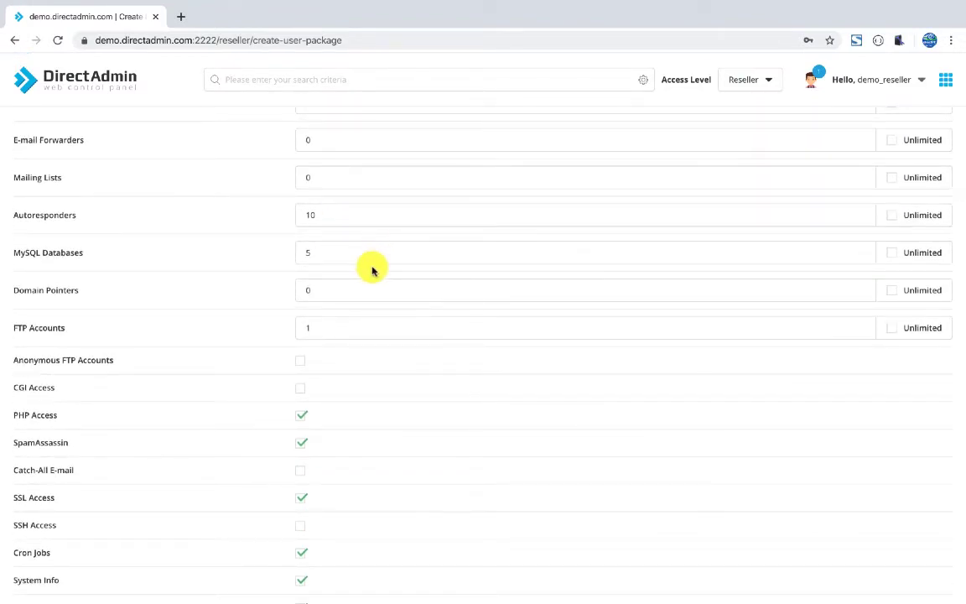
scroll(373, 269, "down", 1)
scroll(379, 326, "down", 1)
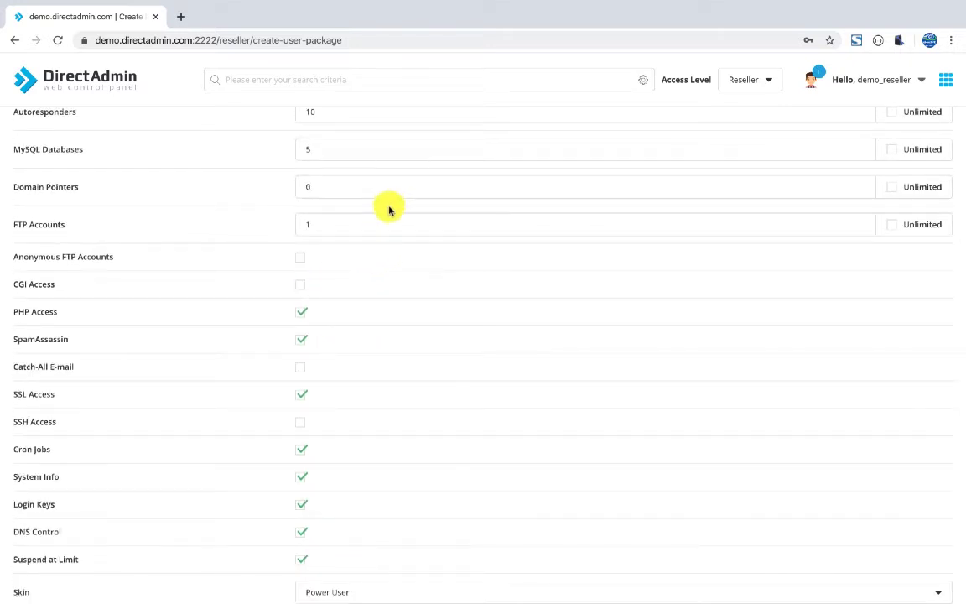
scroll(388, 210, "down", 1)
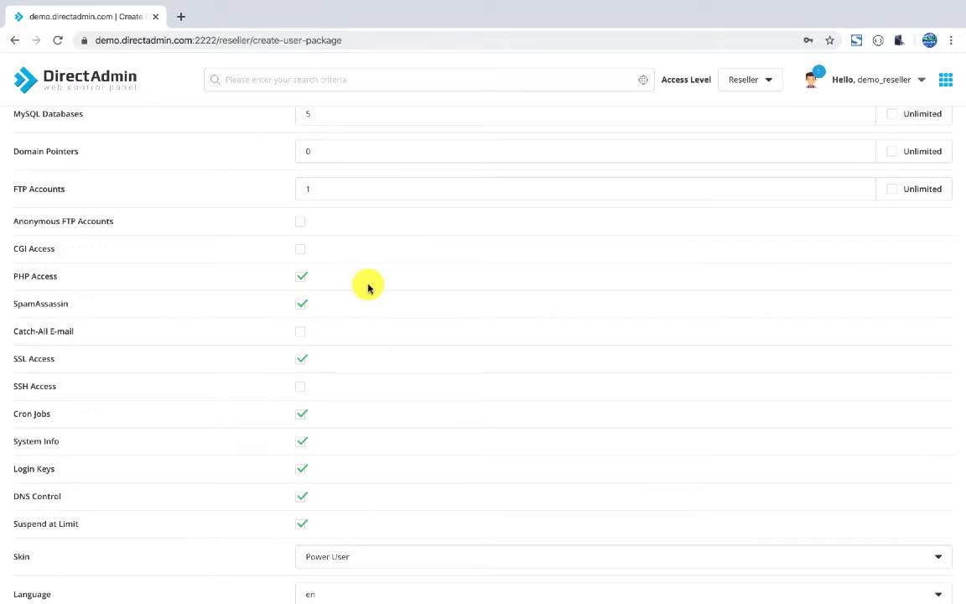
scroll(357, 312, "down", 1)
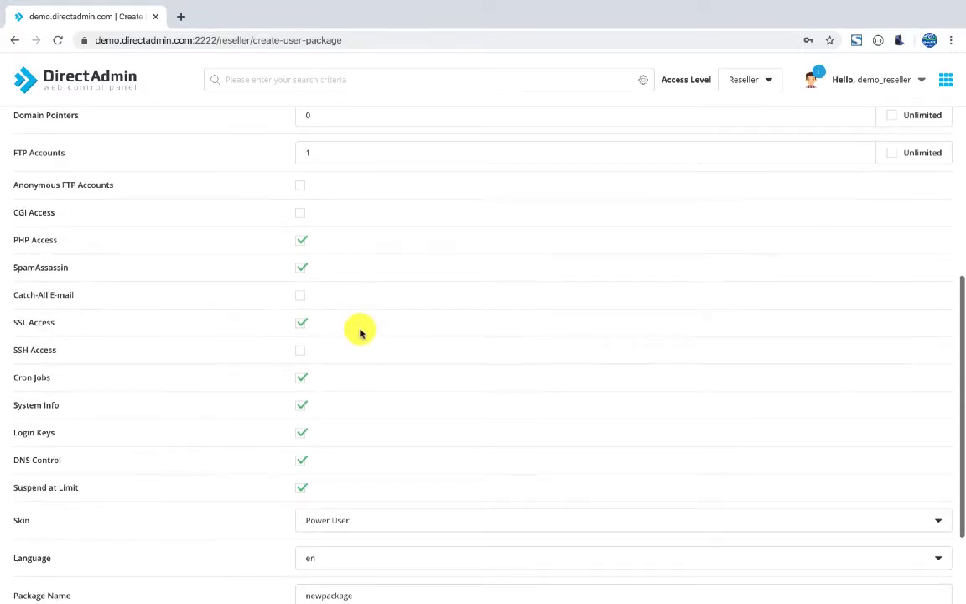
scroll(344, 327, "down", 1)
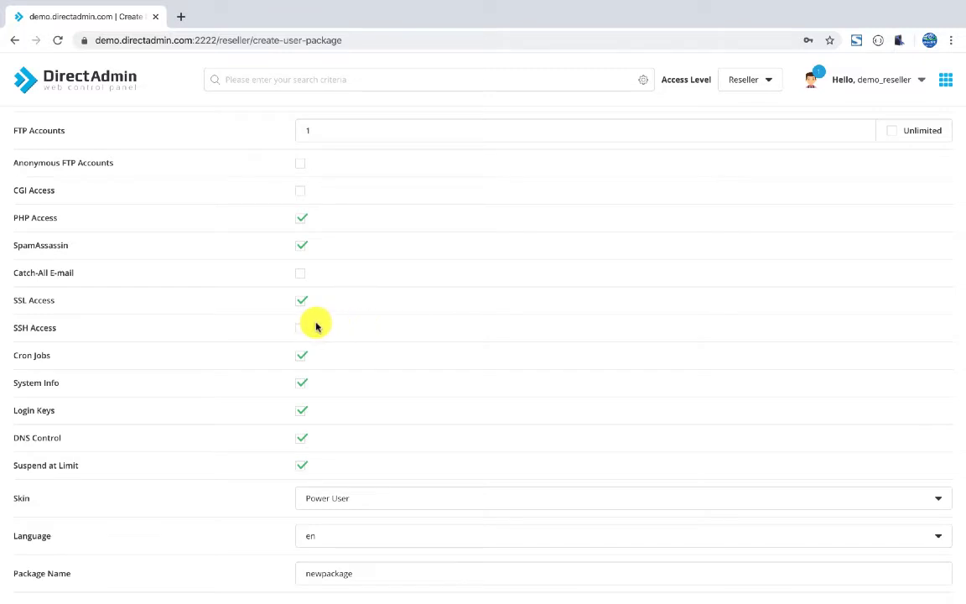
scroll(352, 330, "down", 2)
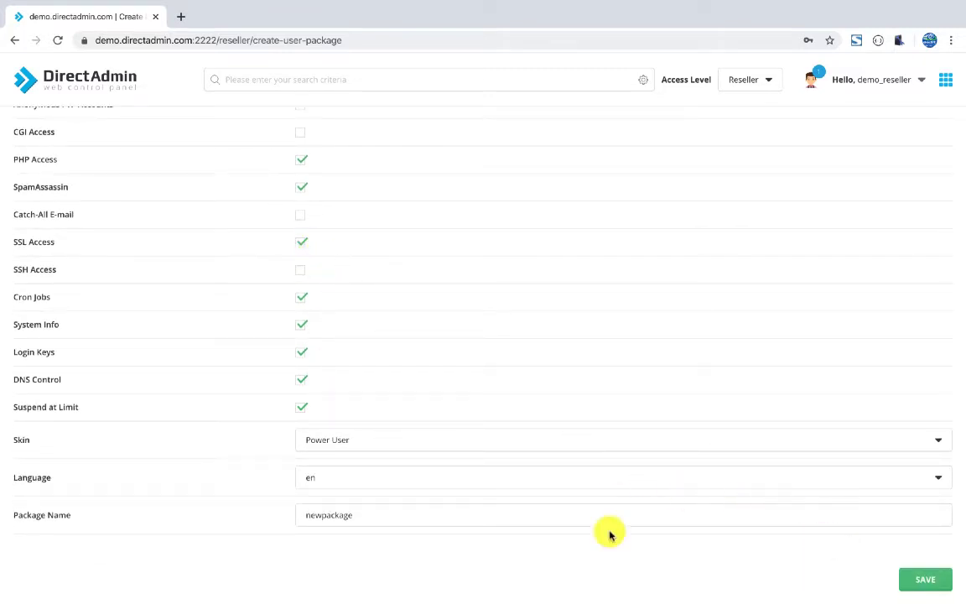
left_click_drag(363, 517, 297, 517)
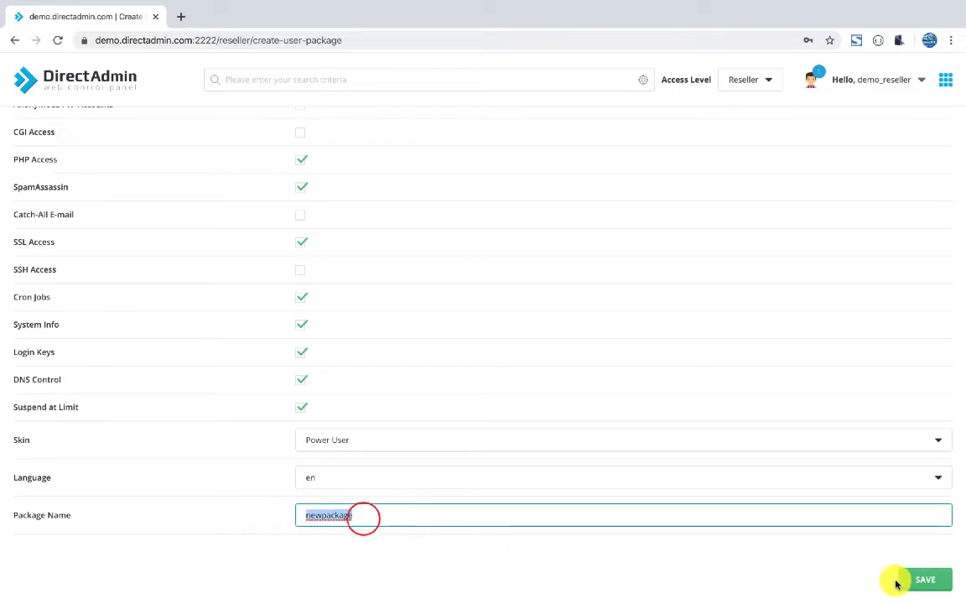
scroll(890, 237, "up", 15)
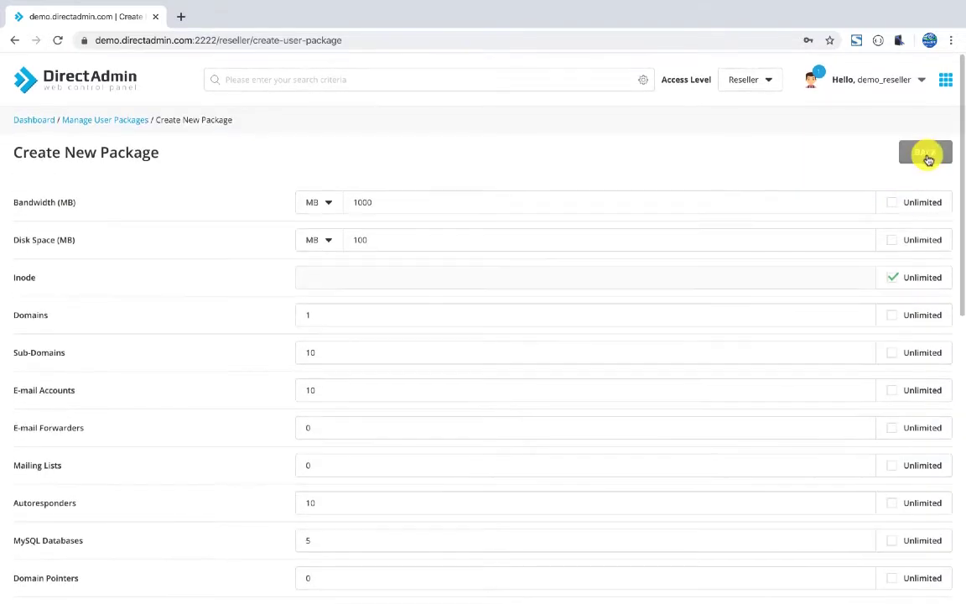
Back out through the package list showing package-1 to the reseller dashboard.
left_click(926, 154)
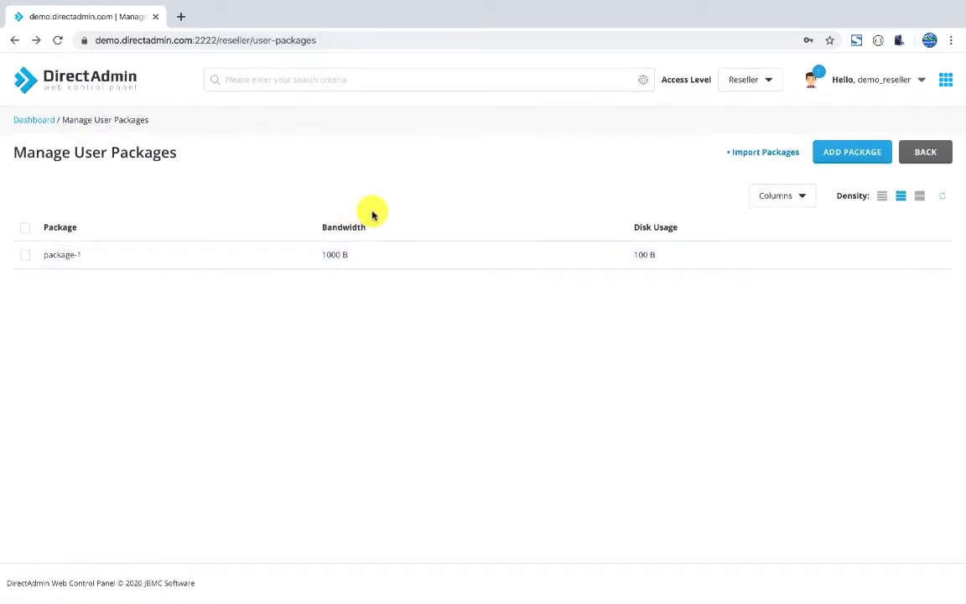
left_click(912, 161)
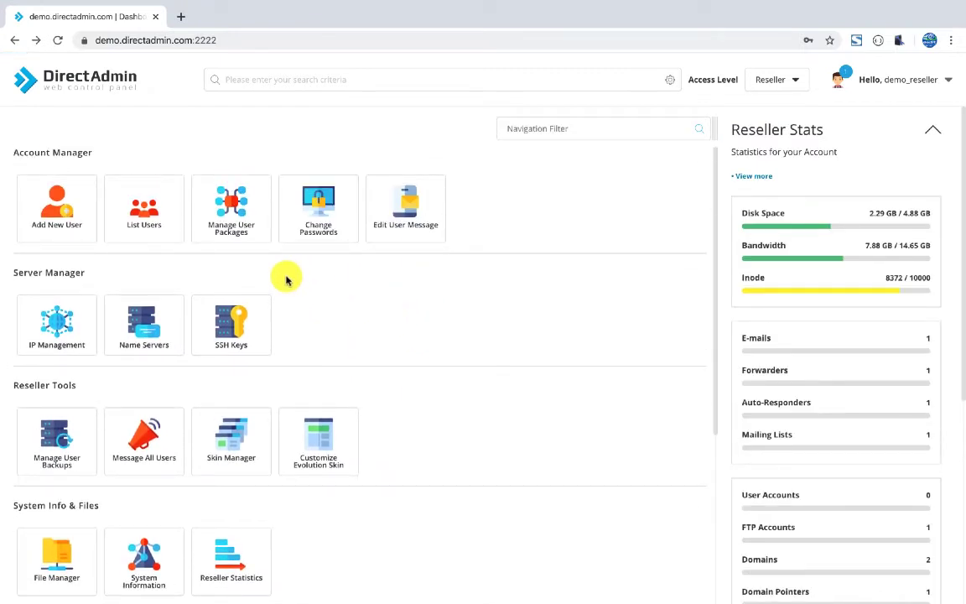
Start a new user with username 'ehos', the user's e-mail address and a random password.
left_click(49, 211)
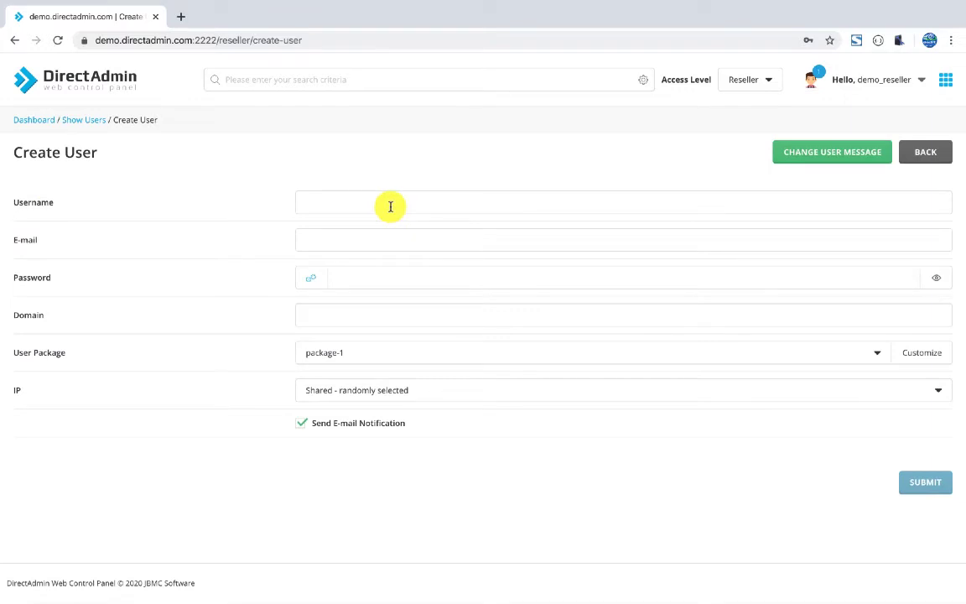
left_click(390, 206)
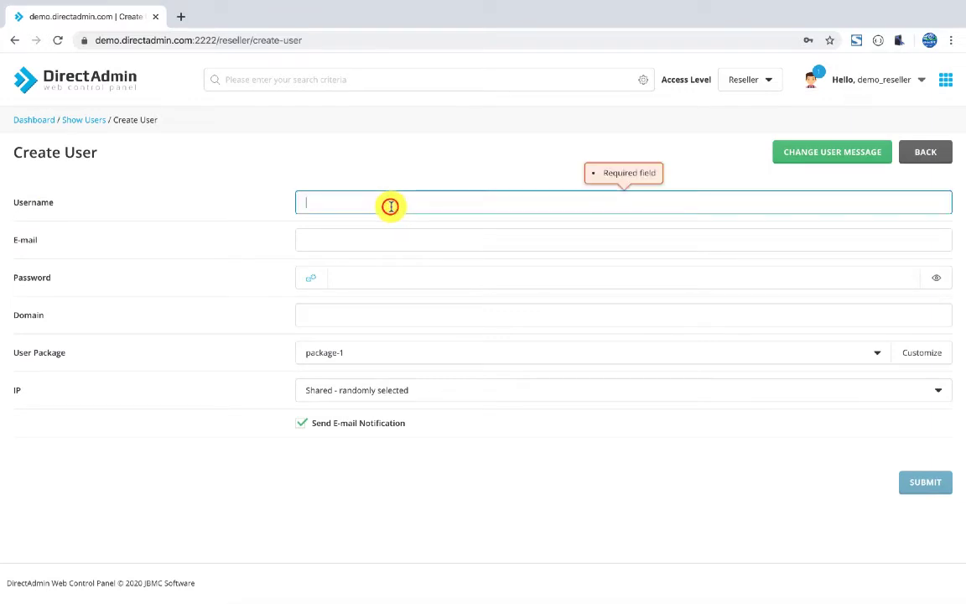
type("ehostpk")
left_click(623, 240)
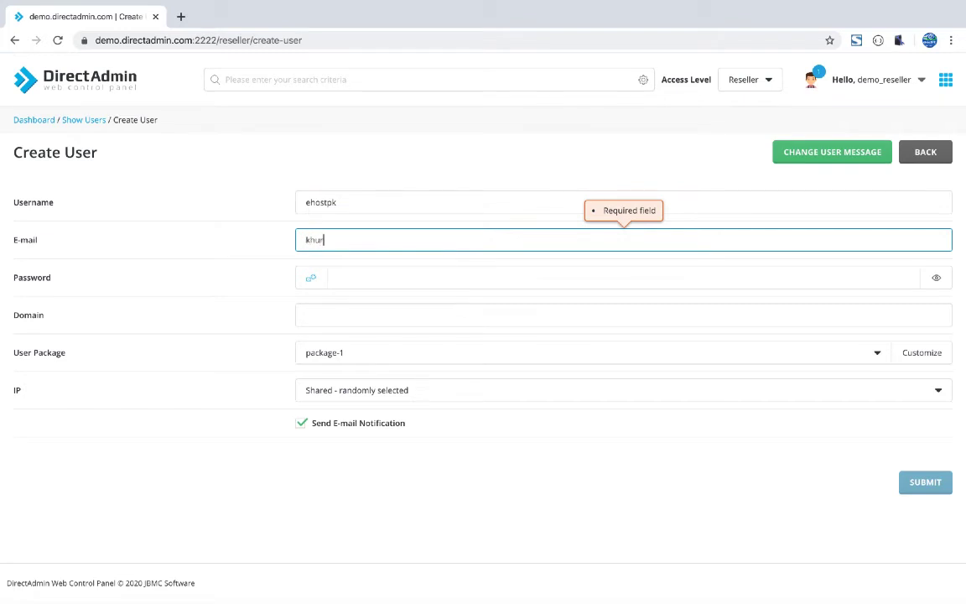
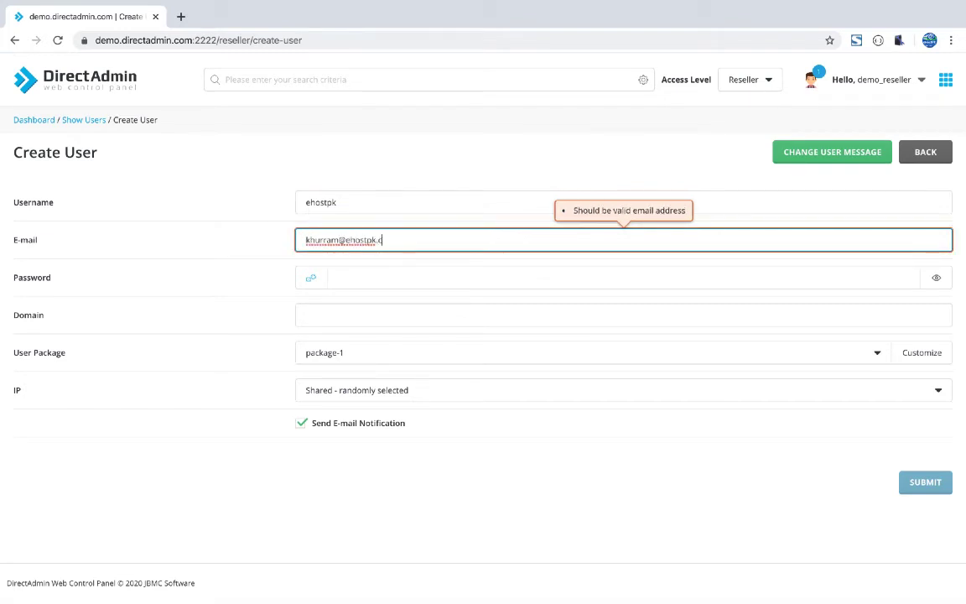
key("Tab")
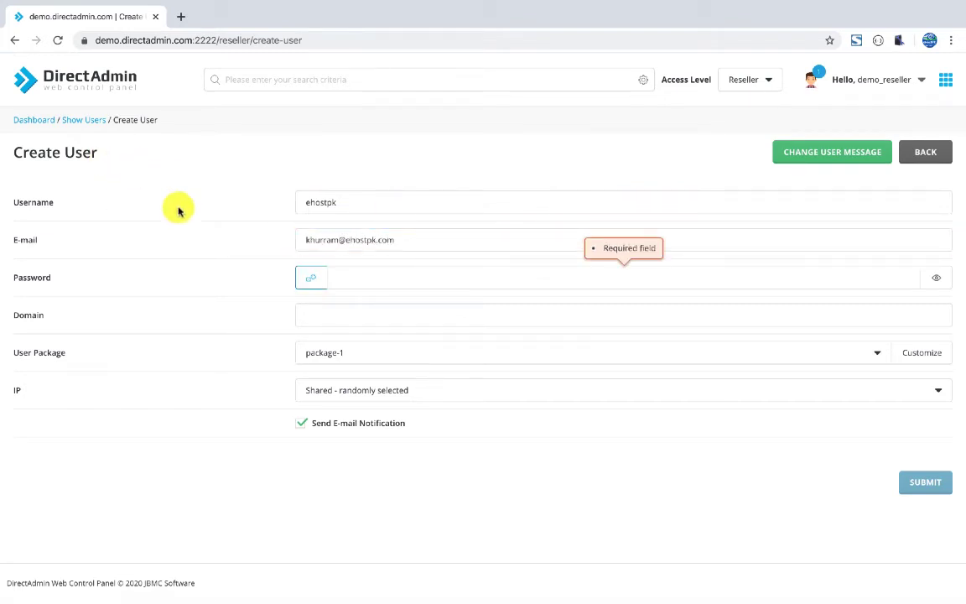
left_click(306, 277)
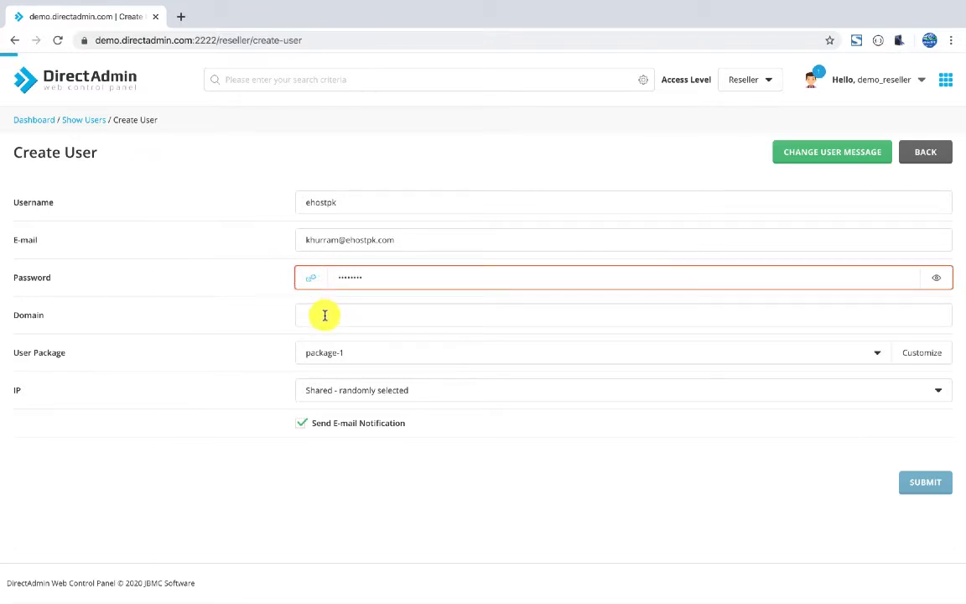
Set the domain to ehostpk, keep the shared random IP, and submit the user.
left_click(337, 315)
type("ehostpk.com")
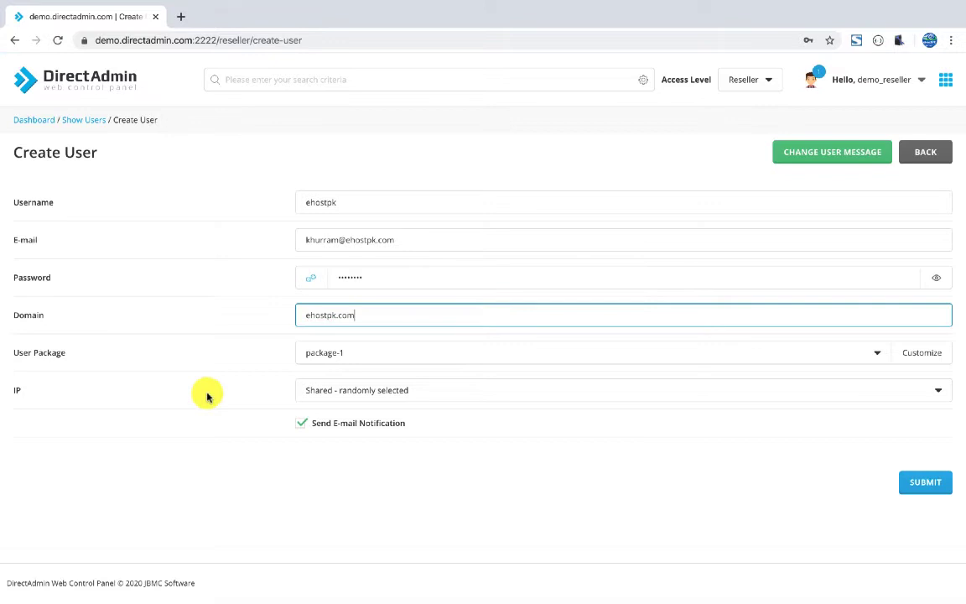
left_click(204, 390)
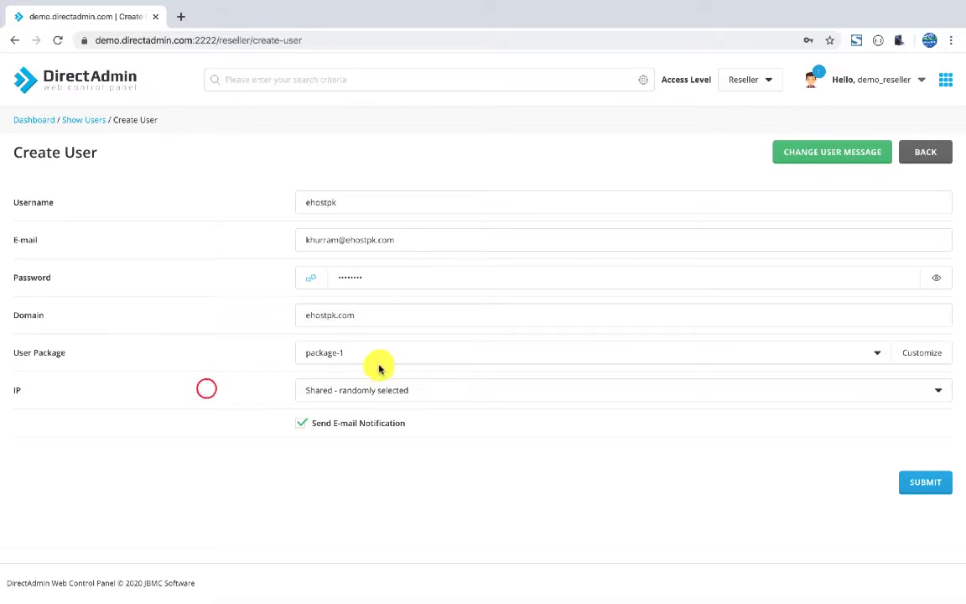
left_click(389, 392)
left_click(390, 392)
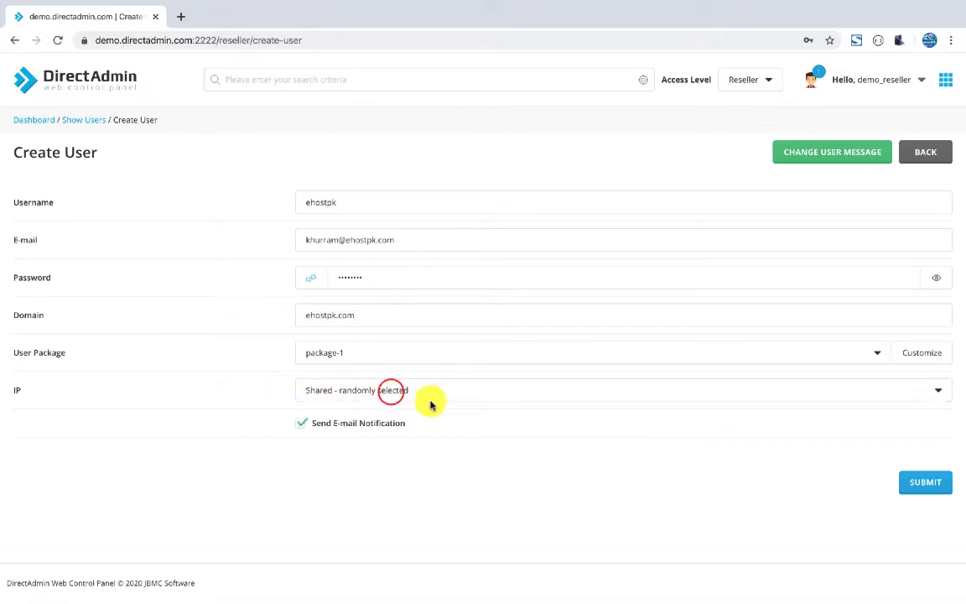
left_click(915, 492)
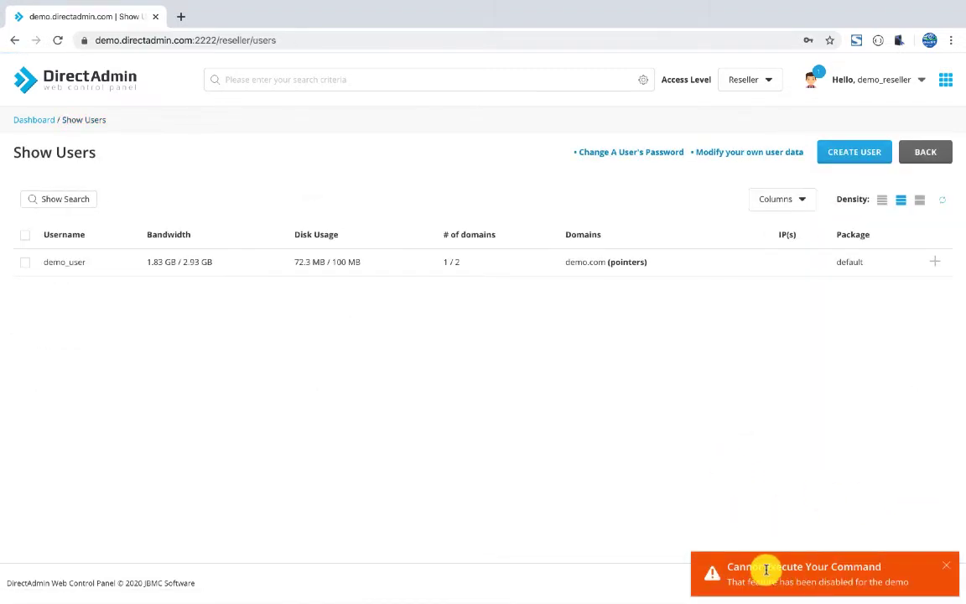
Open demo_user from List Users and log in as that user.
left_click(598, 458)
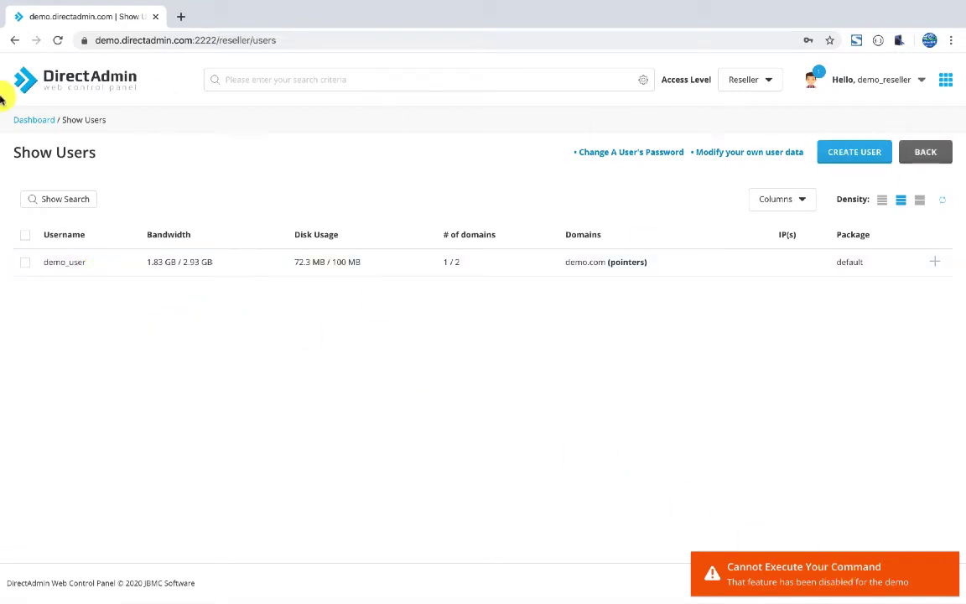
left_click(39, 121)
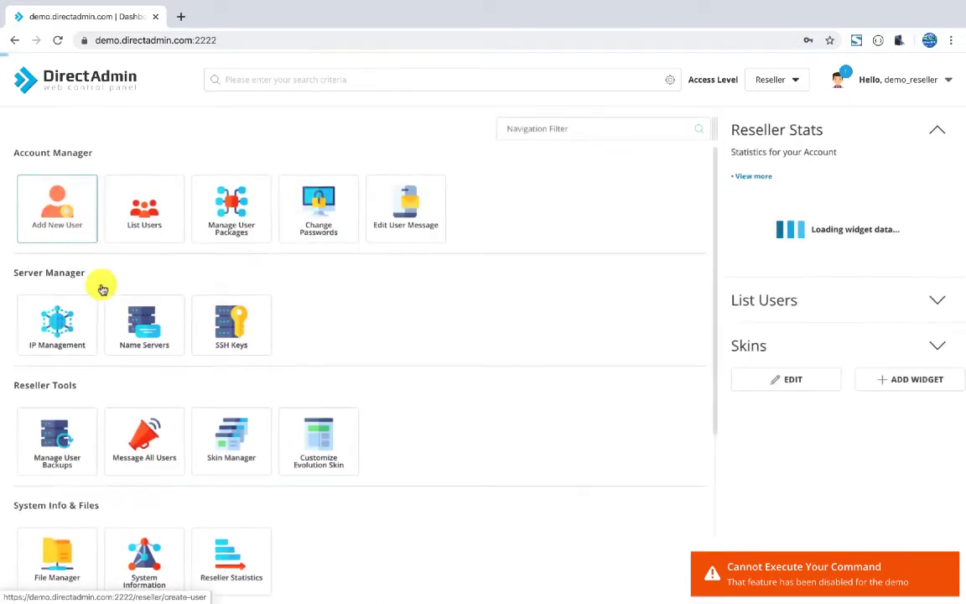
scroll(407, 321, "down", 1)
scroll(405, 319, "up", 1)
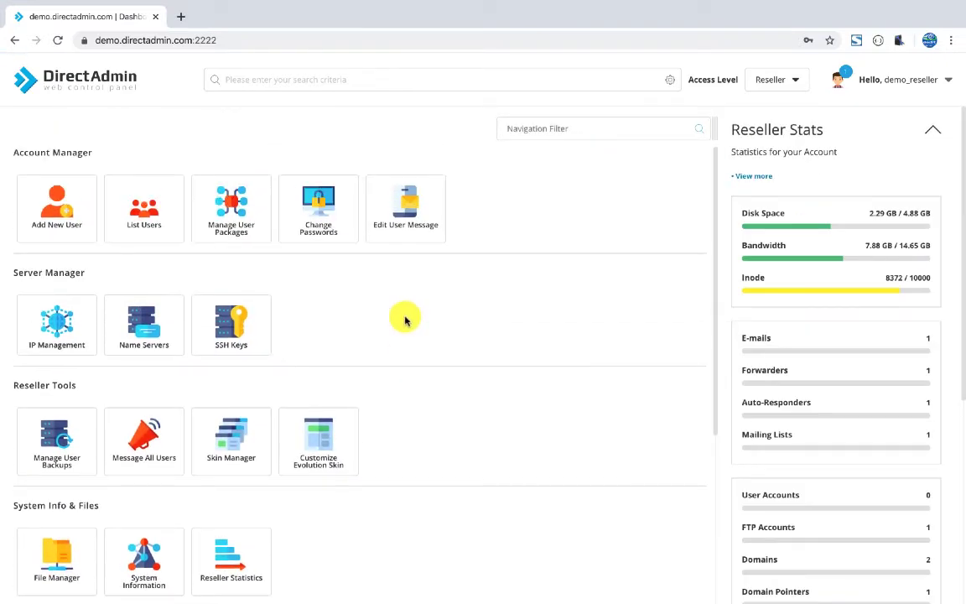
left_click(144, 204)
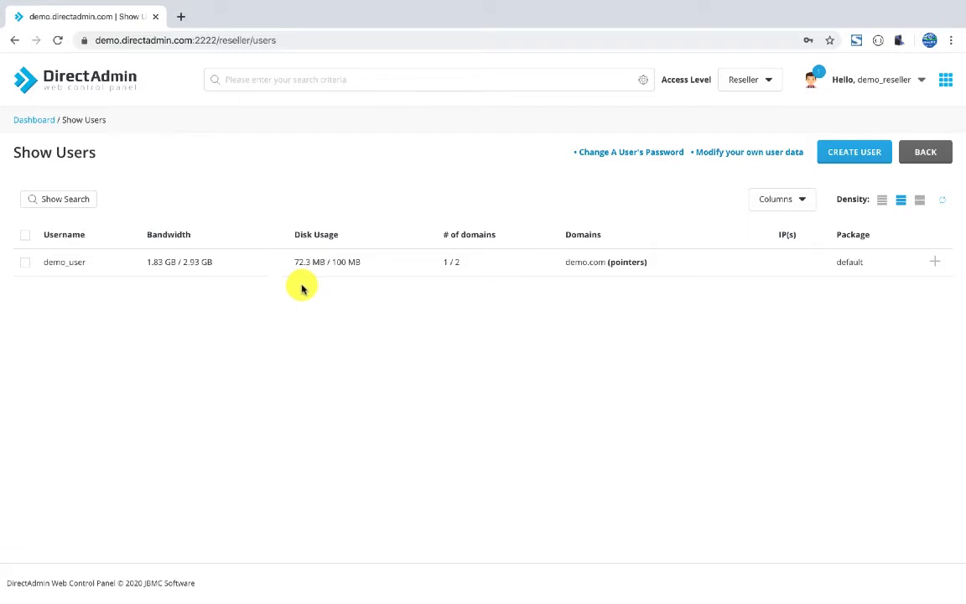
left_click(71, 260)
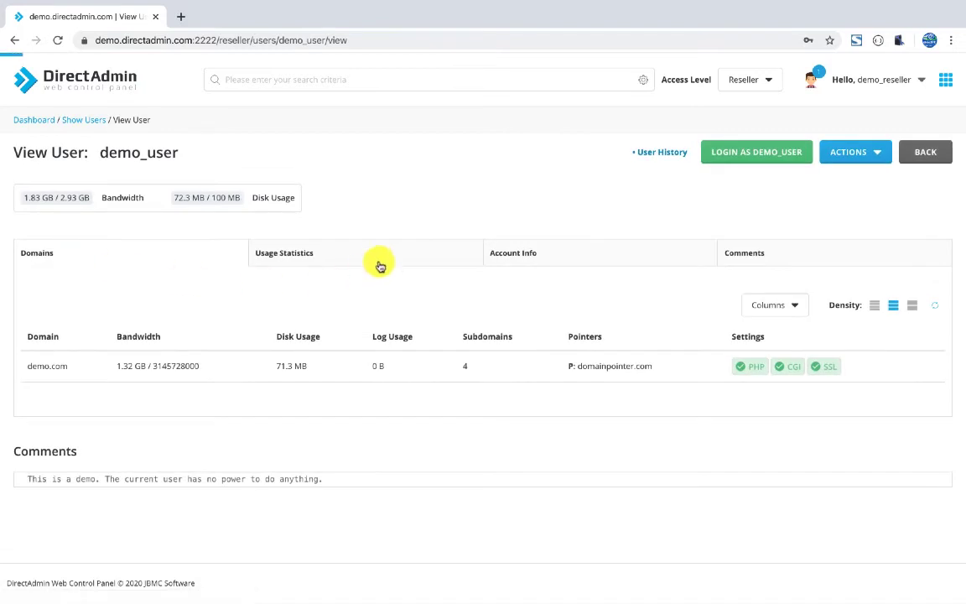
left_click(755, 154)
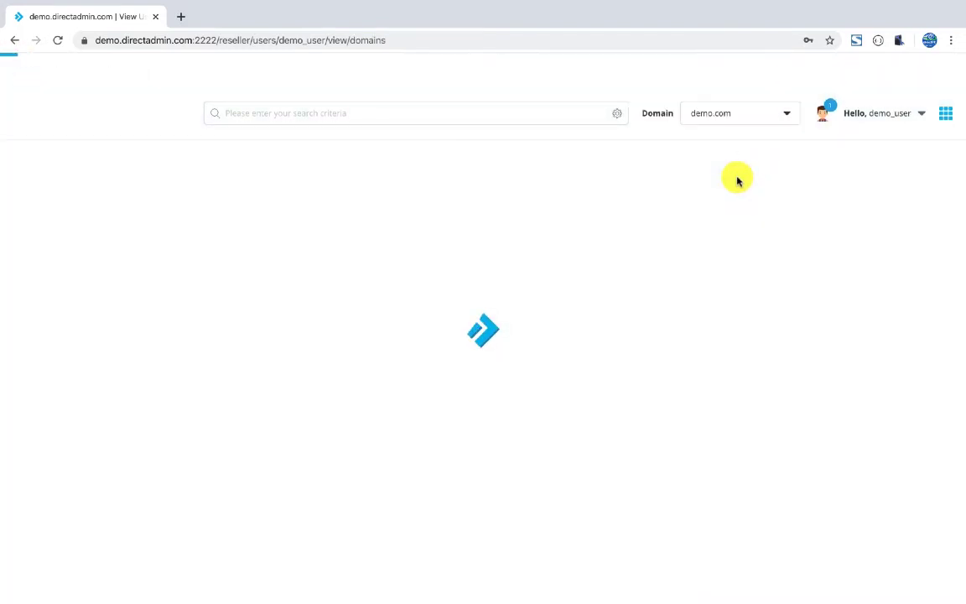
Scroll through the demo user's Account, E-mail, Advanced and System Info sections, then log out.
scroll(653, 298, "down", 4)
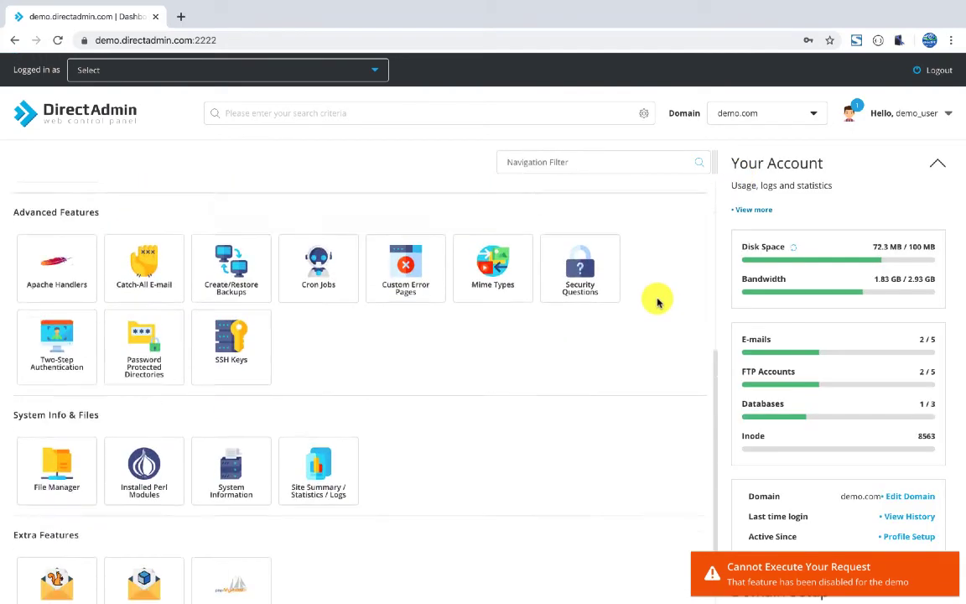
scroll(657, 302, "down", 1)
scroll(657, 301, "up", 5)
scroll(657, 302, "down", 2)
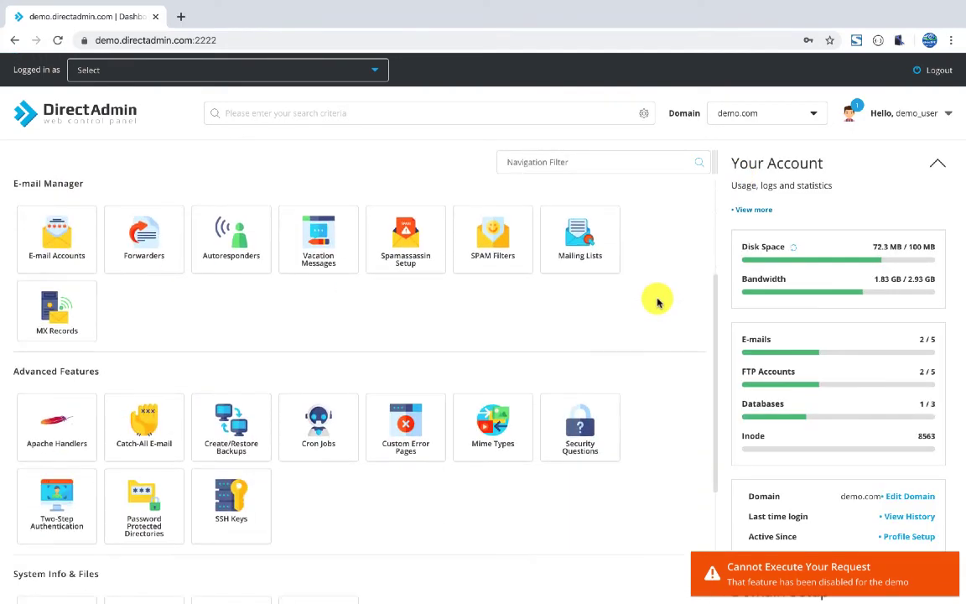
scroll(657, 302, "up", 2)
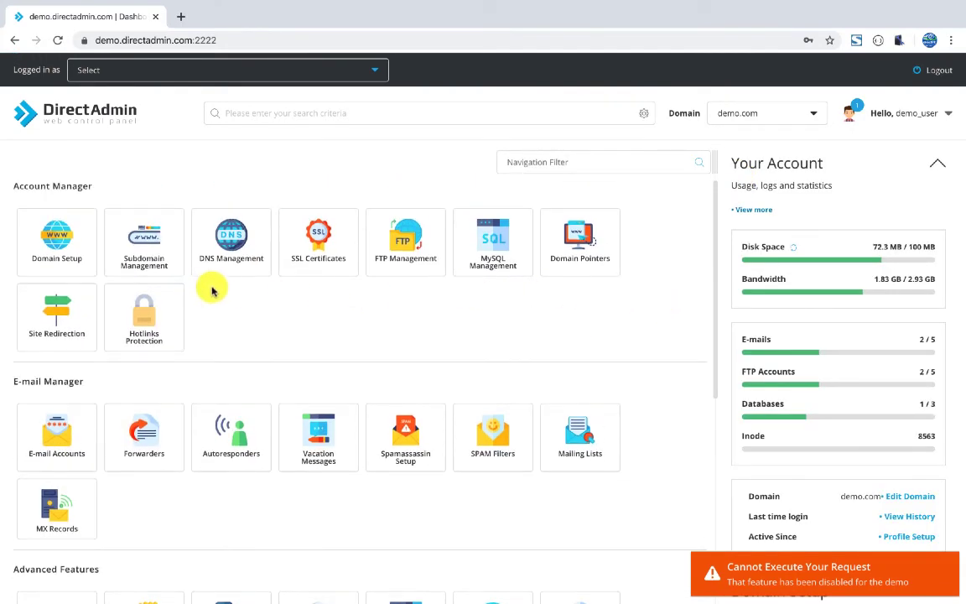
scroll(411, 297, "down", 2)
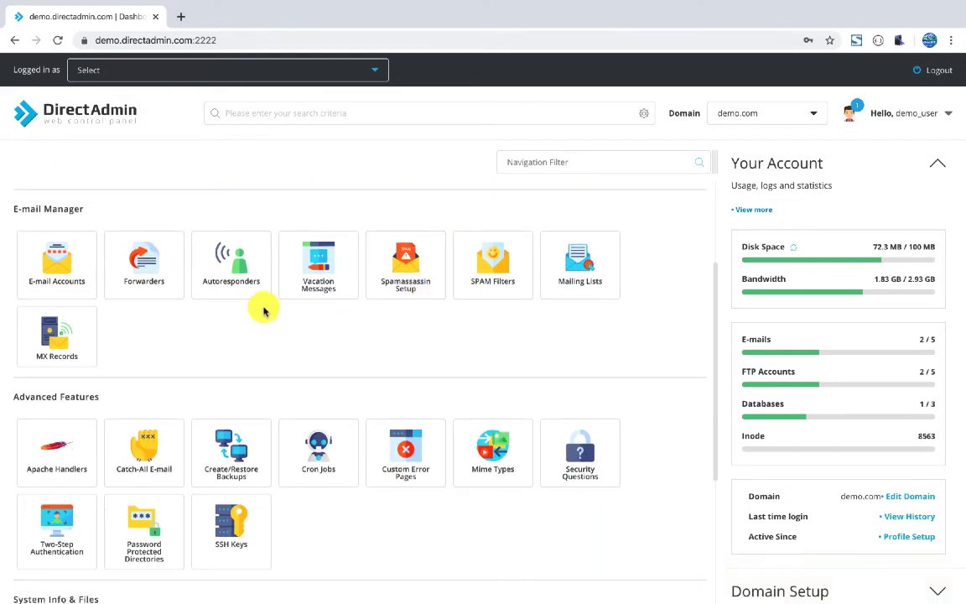
scroll(263, 308, "down", 3)
scroll(264, 311, "down", 2)
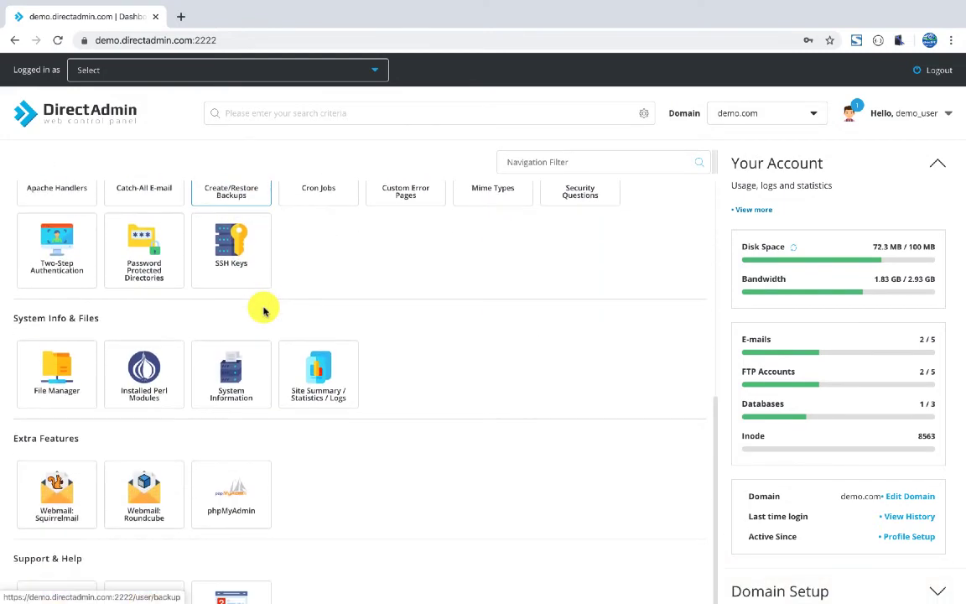
scroll(263, 312, "up", 5)
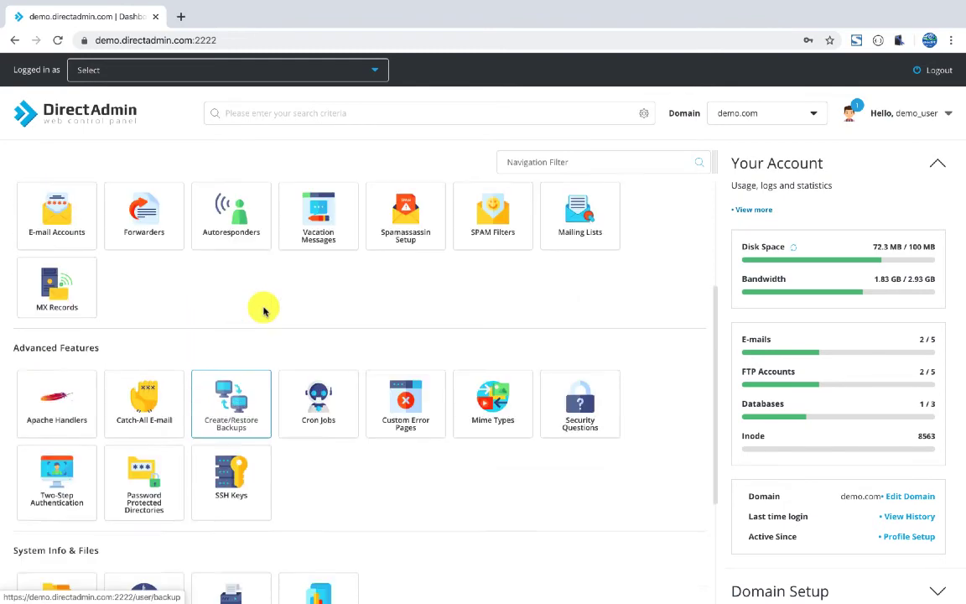
scroll(263, 310, "up", 1)
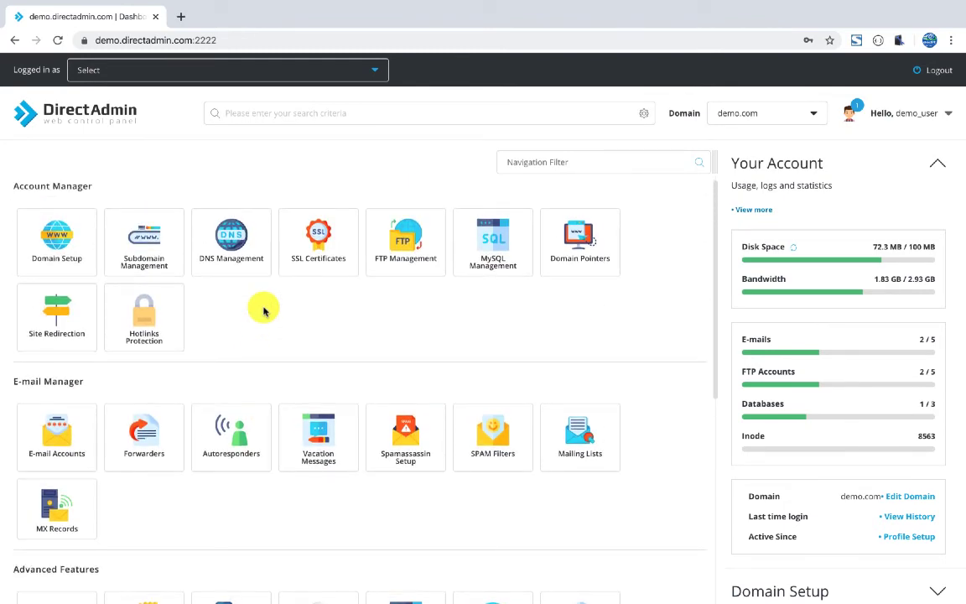
left_click(938, 70)
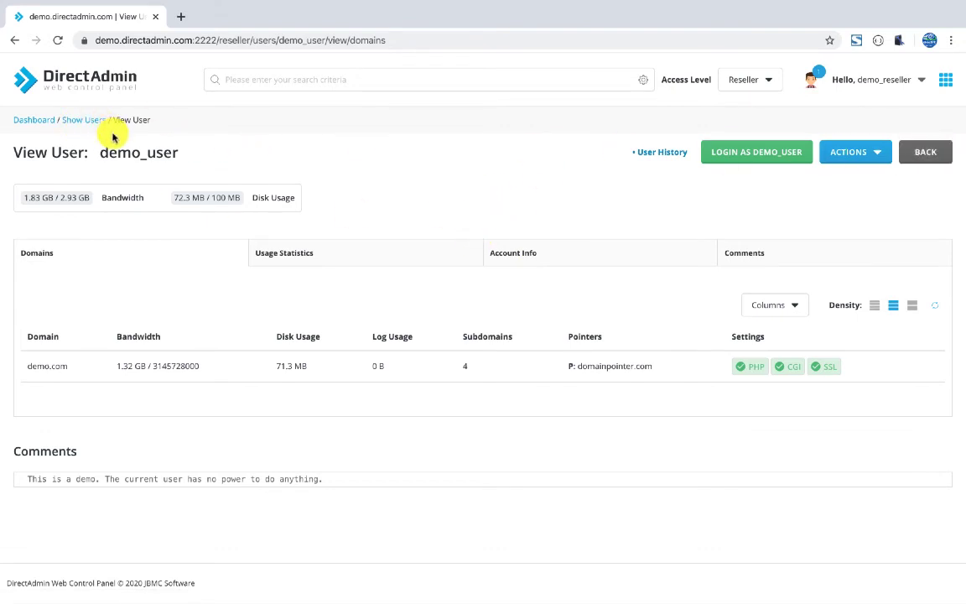
Reopen demo_user from List Users and choose ACTIONS > Modify User.
left_click(27, 119)
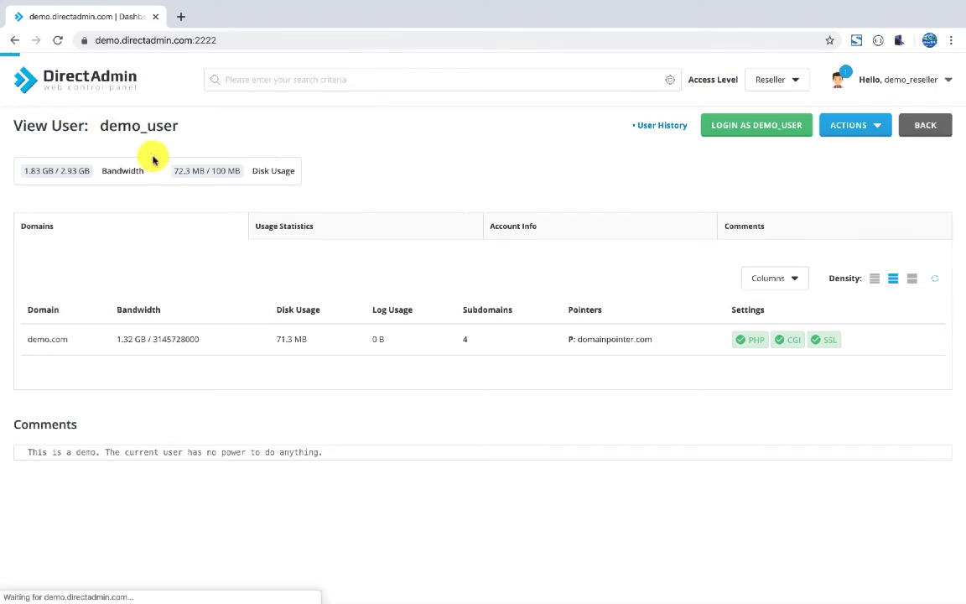
left_click(143, 211)
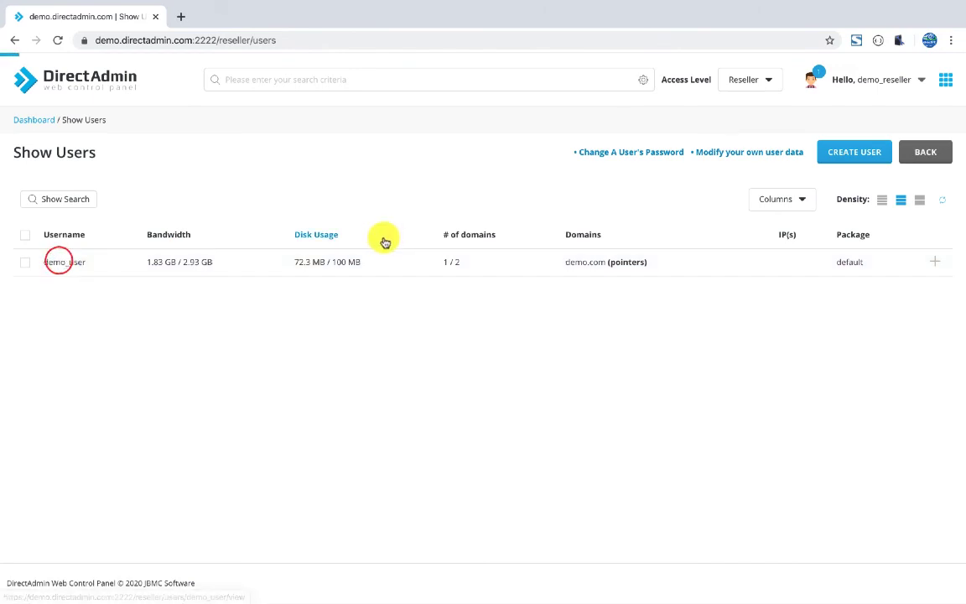
left_click(862, 154)
left_click(830, 199)
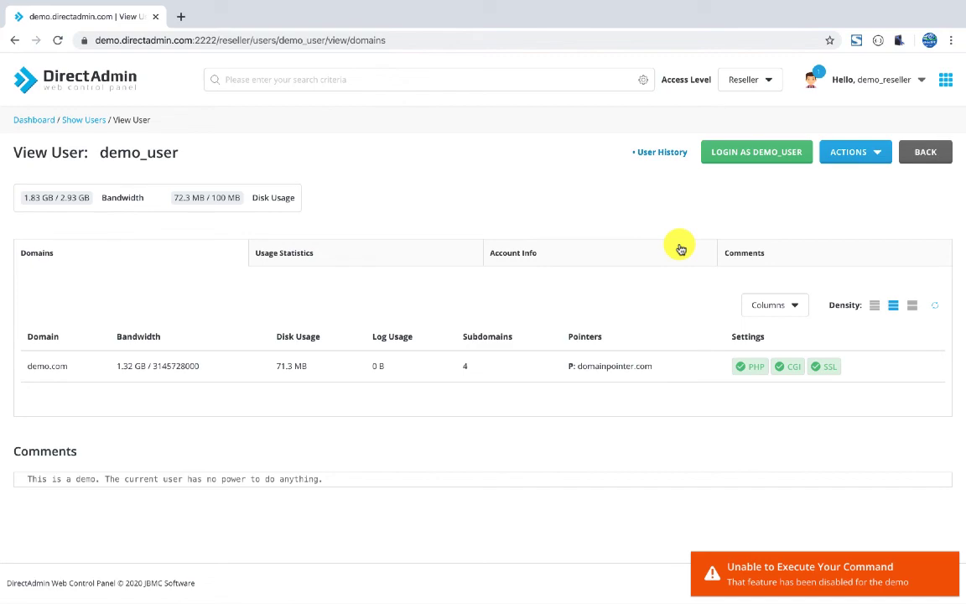
Read demo_user's Account Info (ns1/ns2.demo.com, Power User skin, features), then return to Dashboard.
left_click(580, 254)
scroll(637, 276, "down", 1)
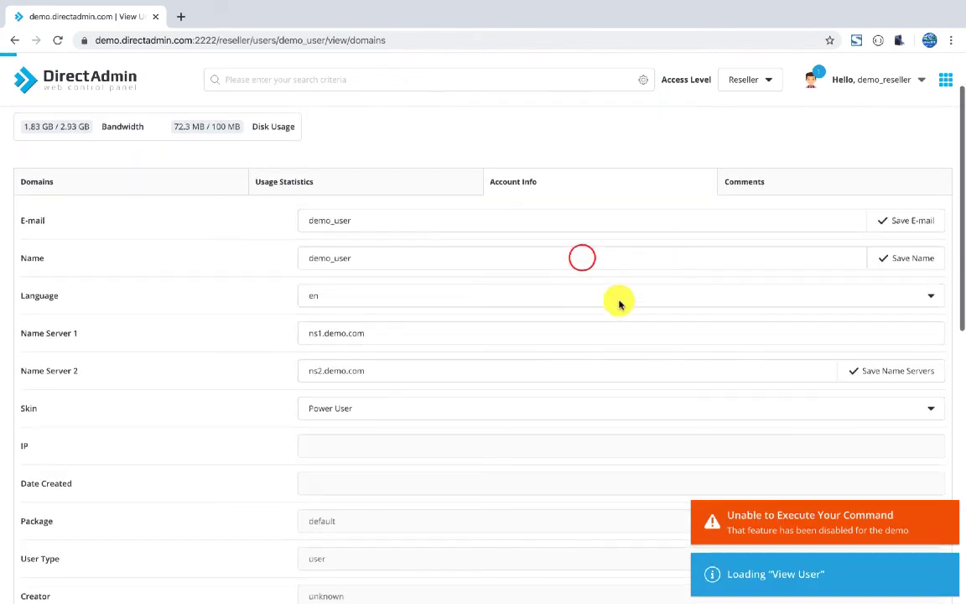
scroll(259, 420, "down", 2)
scroll(302, 394, "up", 3)
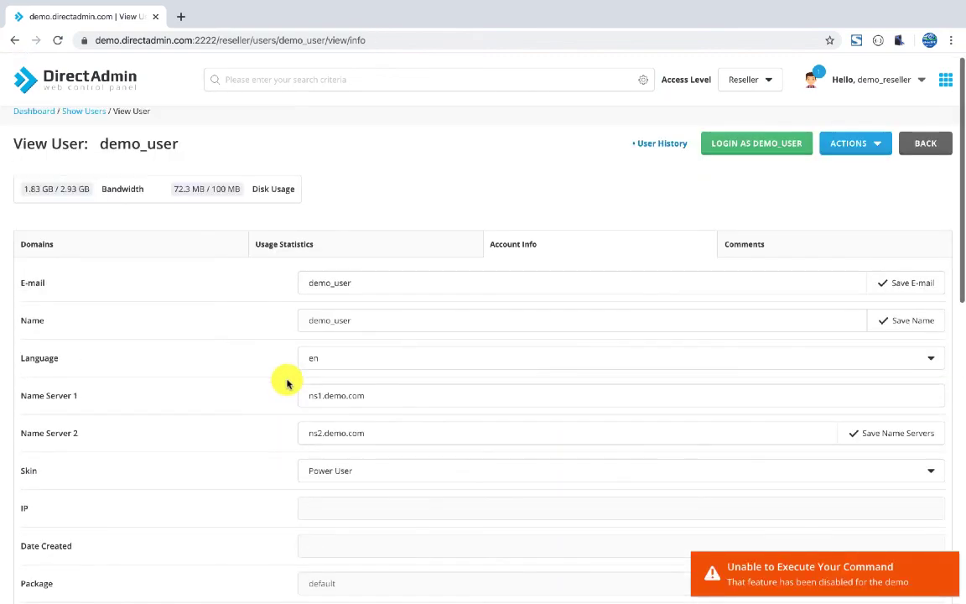
scroll(377, 276, "down", 1)
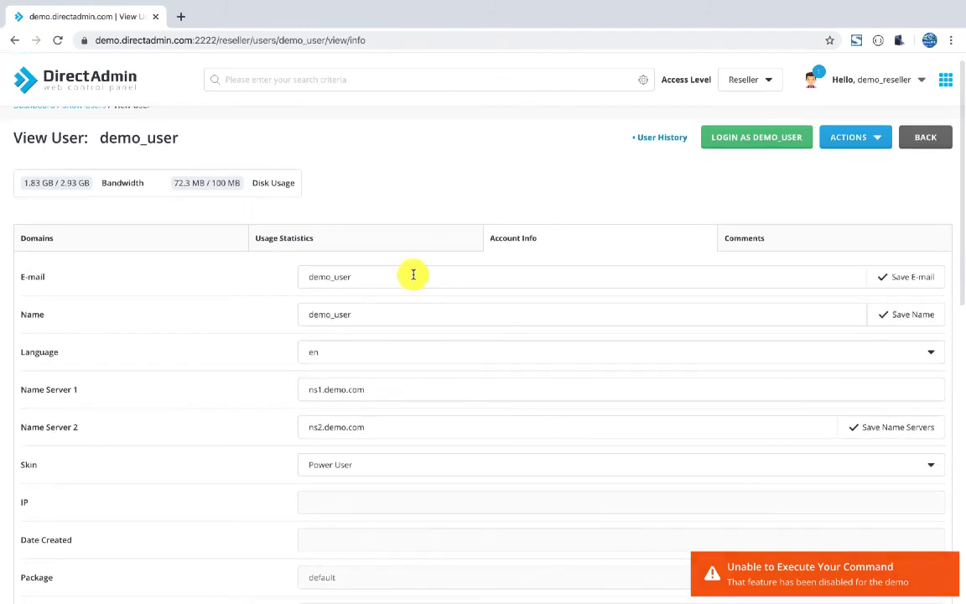
scroll(472, 280, "down", 7)
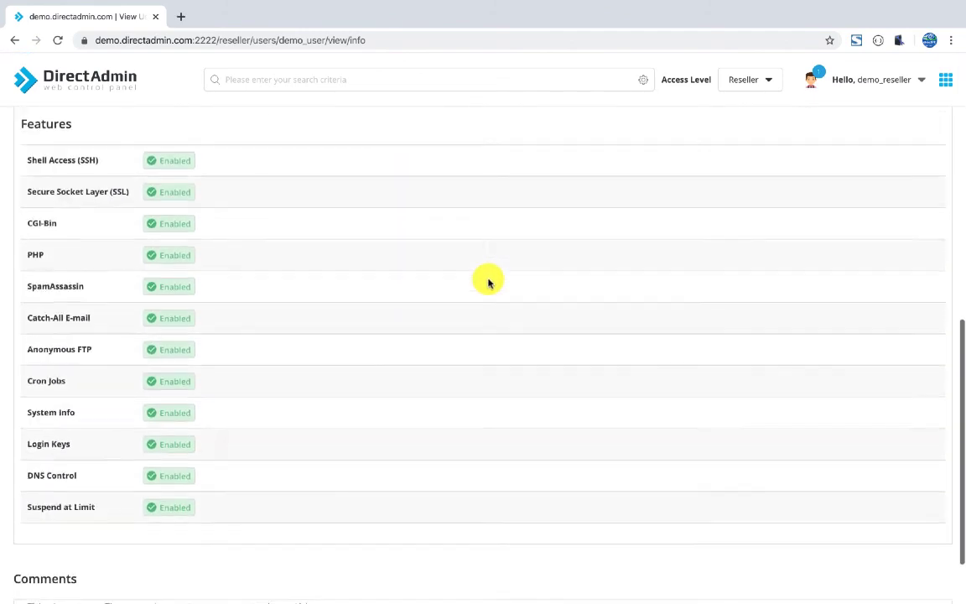
scroll(487, 280, "up", 1)
scroll(487, 280, "up", 10)
left_click(34, 120)
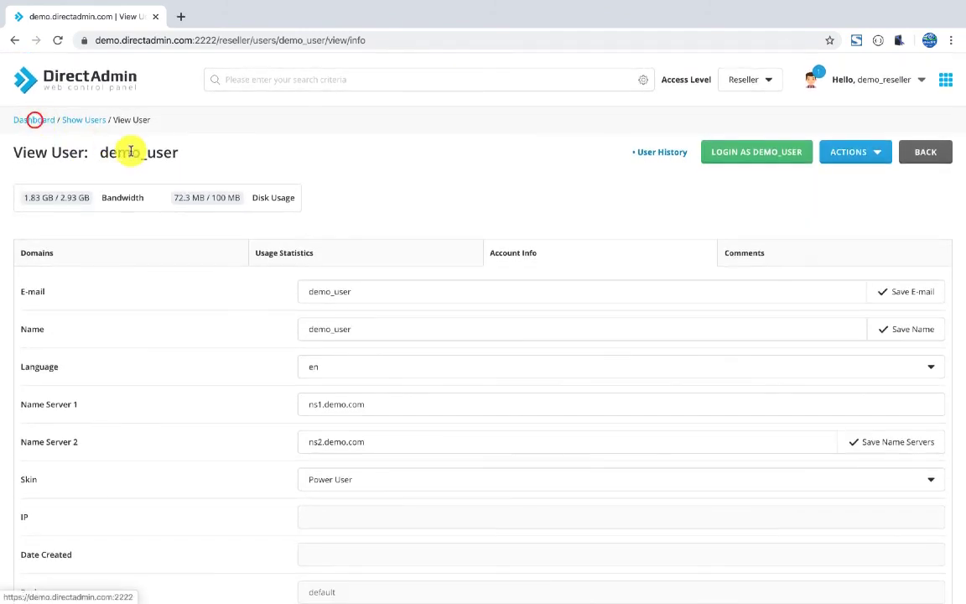